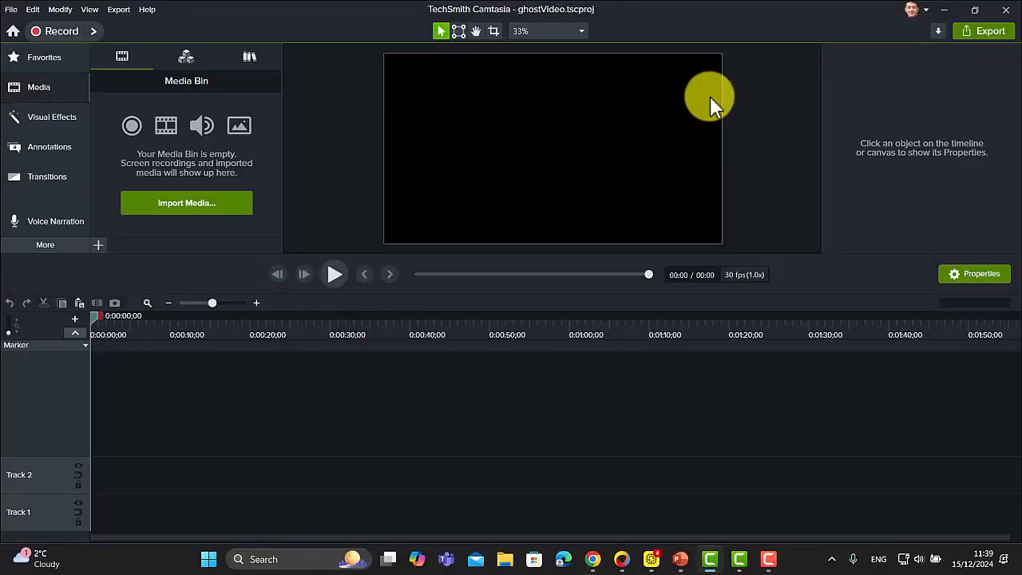
Step: Open the recorder and start a recording with only the webcam and microphone enabled
click(63, 32)
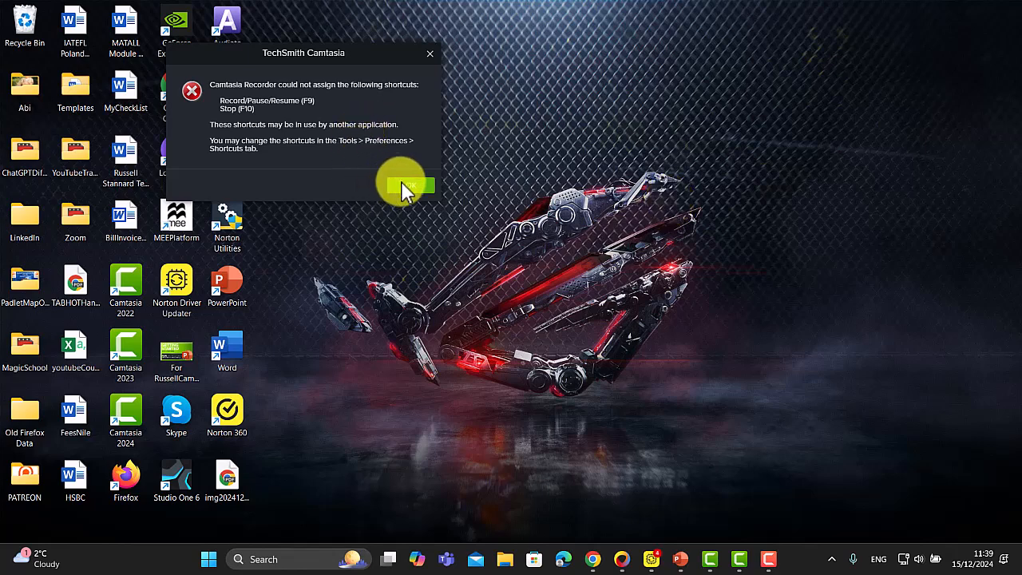
click(404, 183)
drag(415, 56, 601, 206)
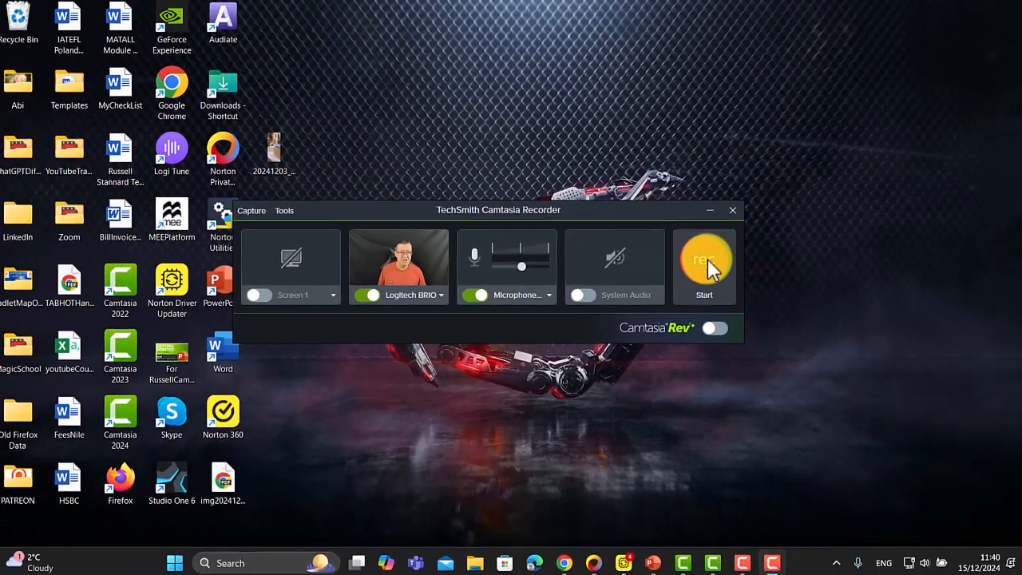
click(838, 239)
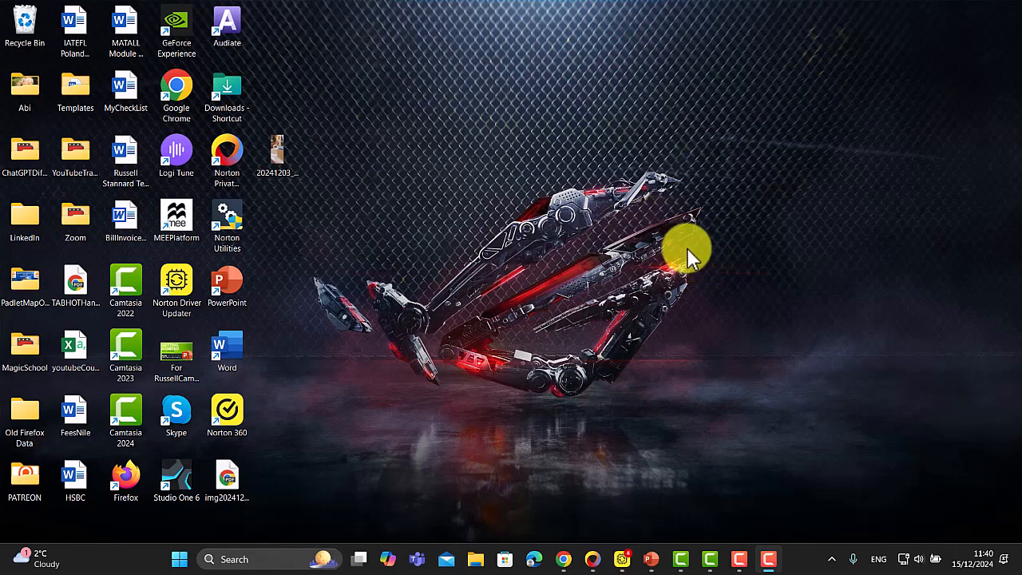
Step: Stop the recording and save it as WebcamRecording, and preview the first seconds of the clip
key(F10)
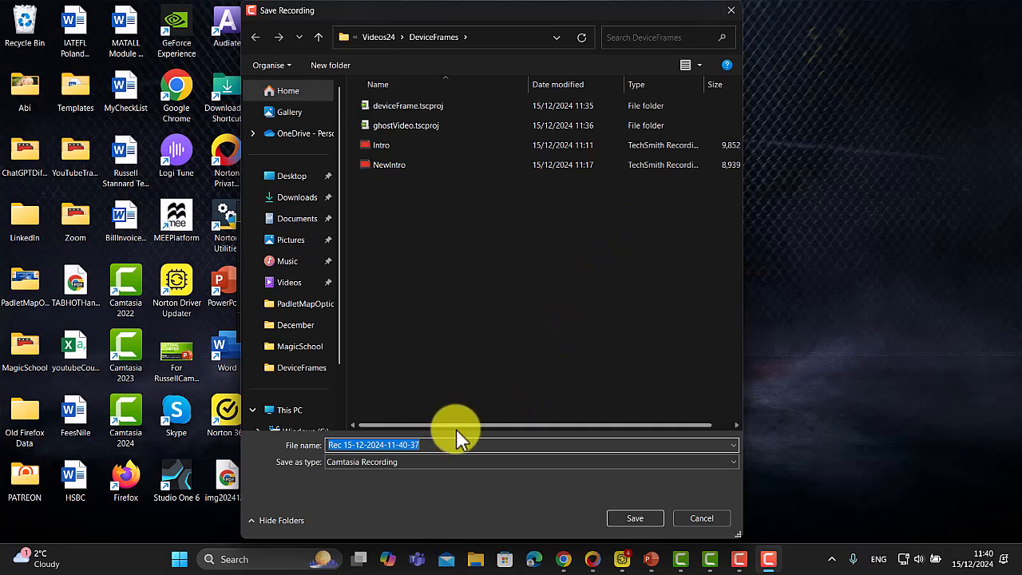
click(435, 445)
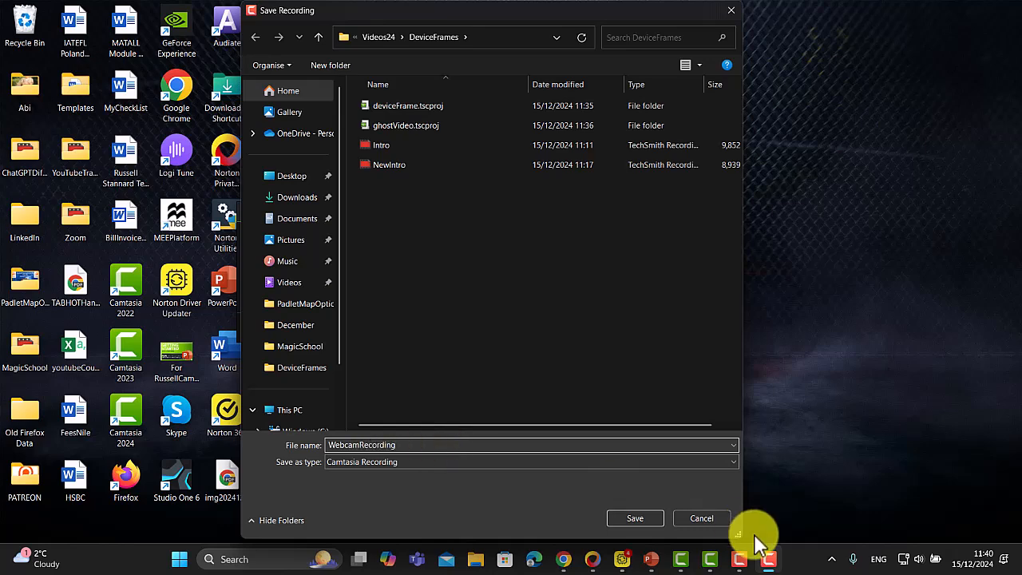
click(636, 518)
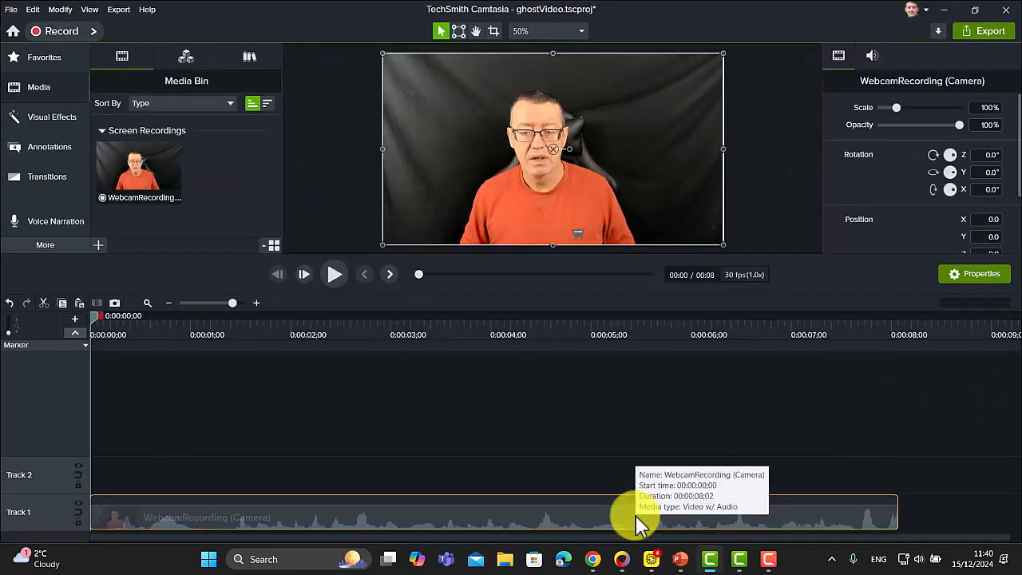
click(335, 274)
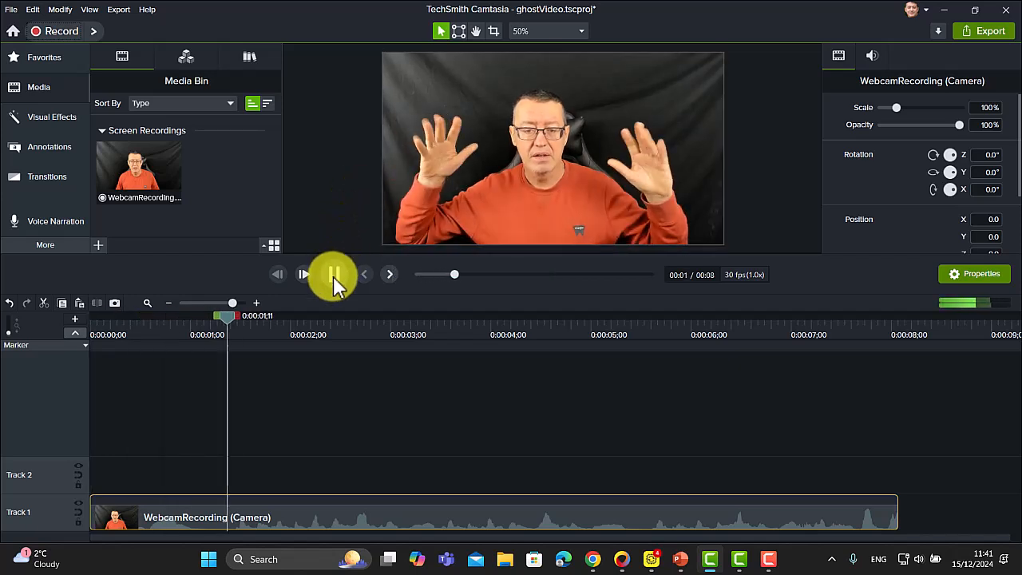
click(335, 274)
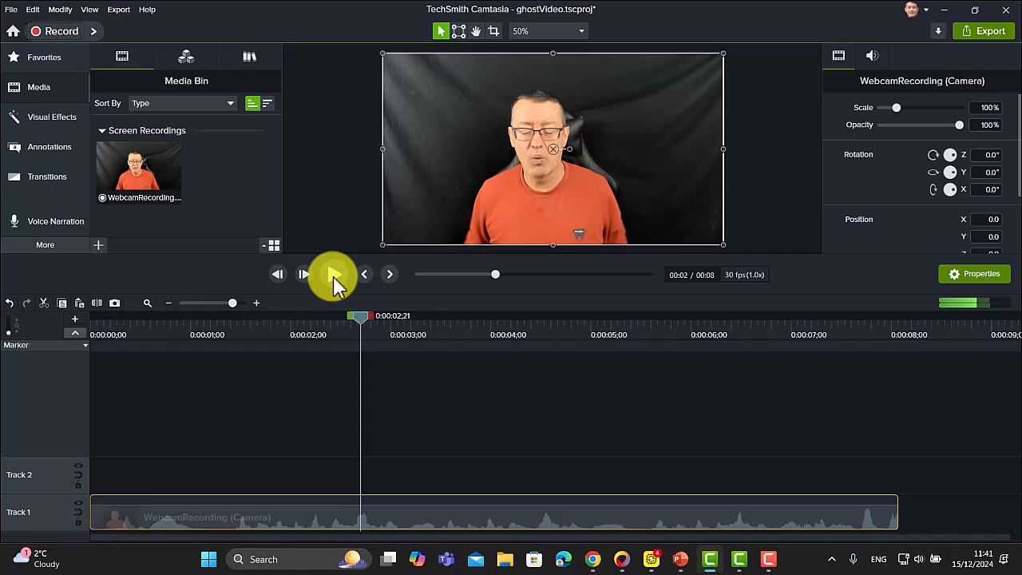
Step: Apply the Device Frame visual effect to the WebcamRecording clip on Track 1
click(48, 124)
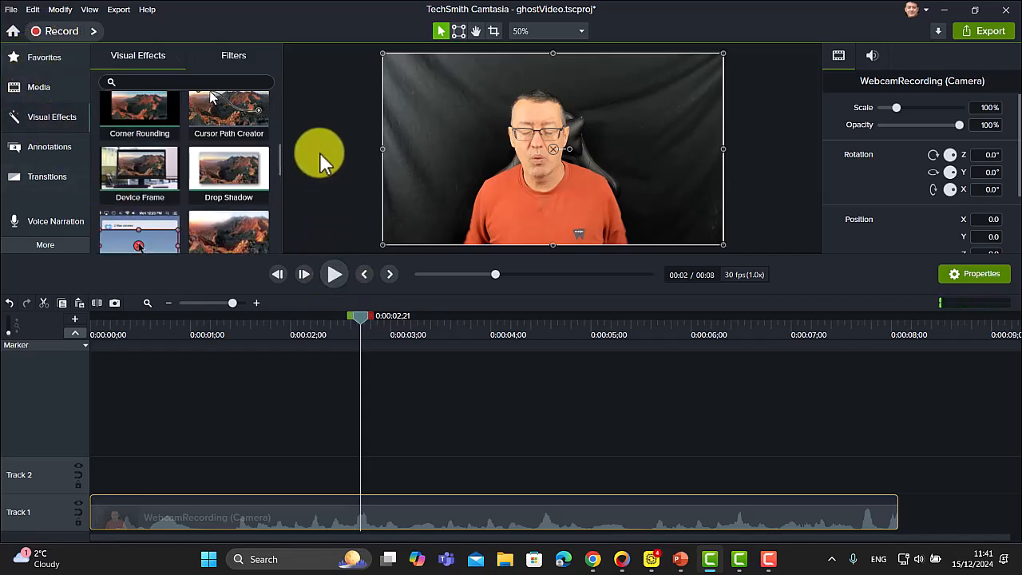
scroll(275, 152, up, 3)
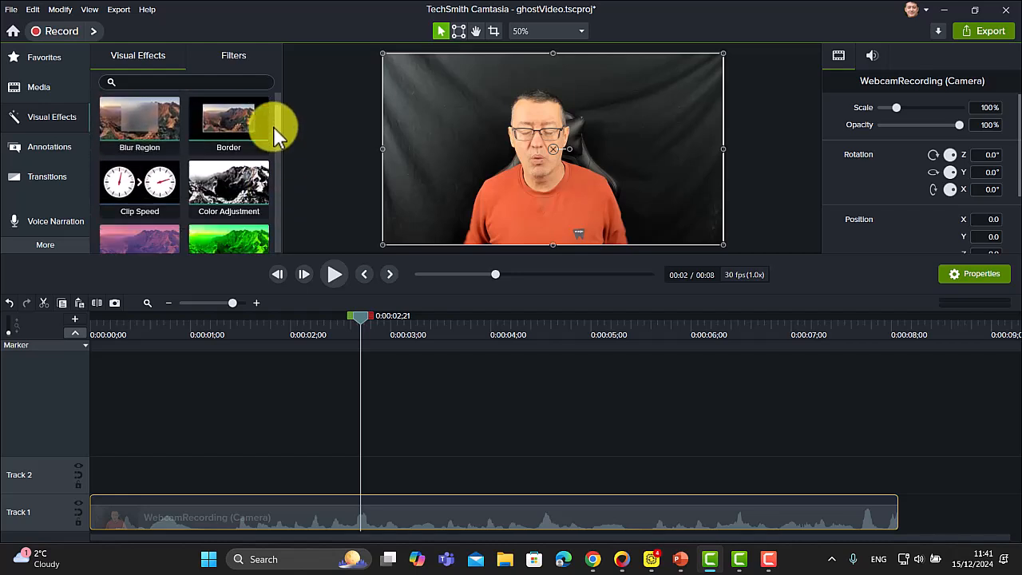
scroll(270, 152, down, 3)
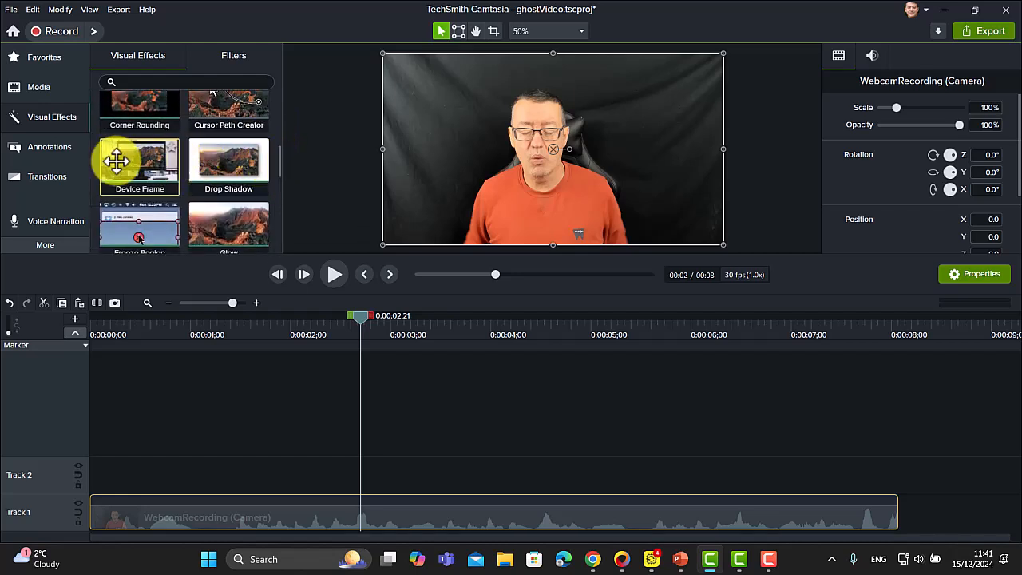
drag(130, 164, 240, 513)
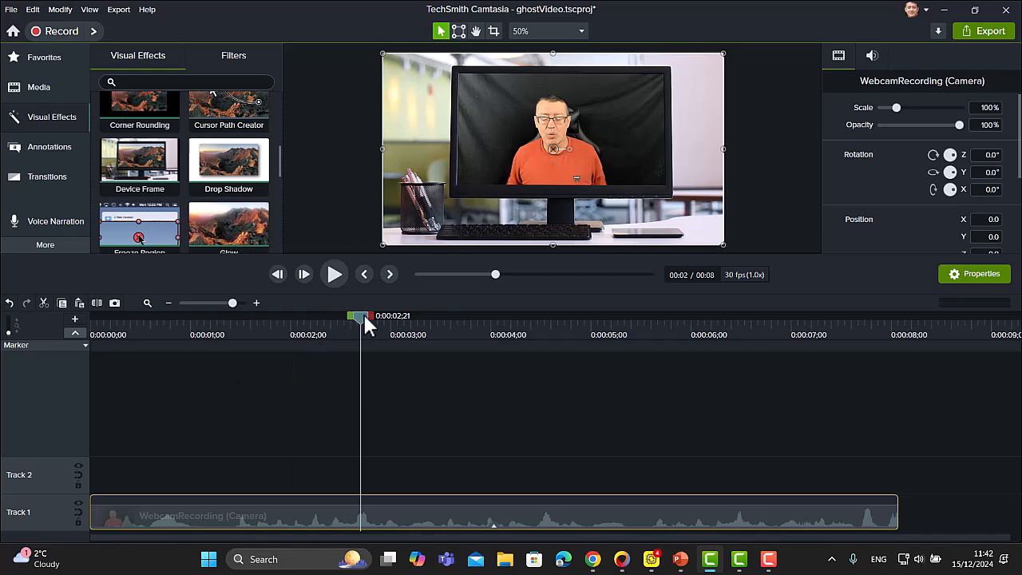
Step: Split the WebcamRecording clip on Track 1 at 0:00:01;21
drag(365, 310, 266, 361)
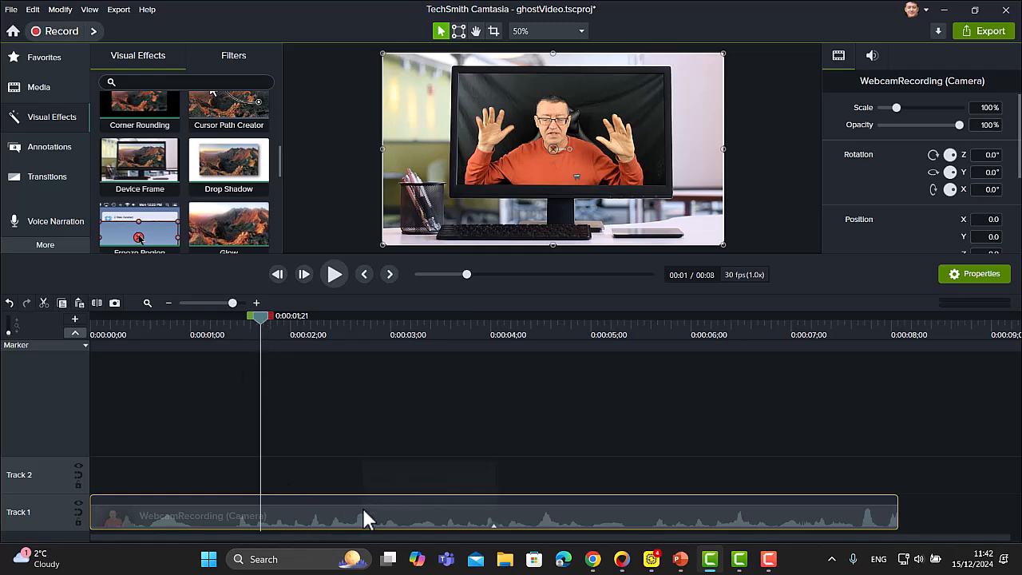
click(276, 443)
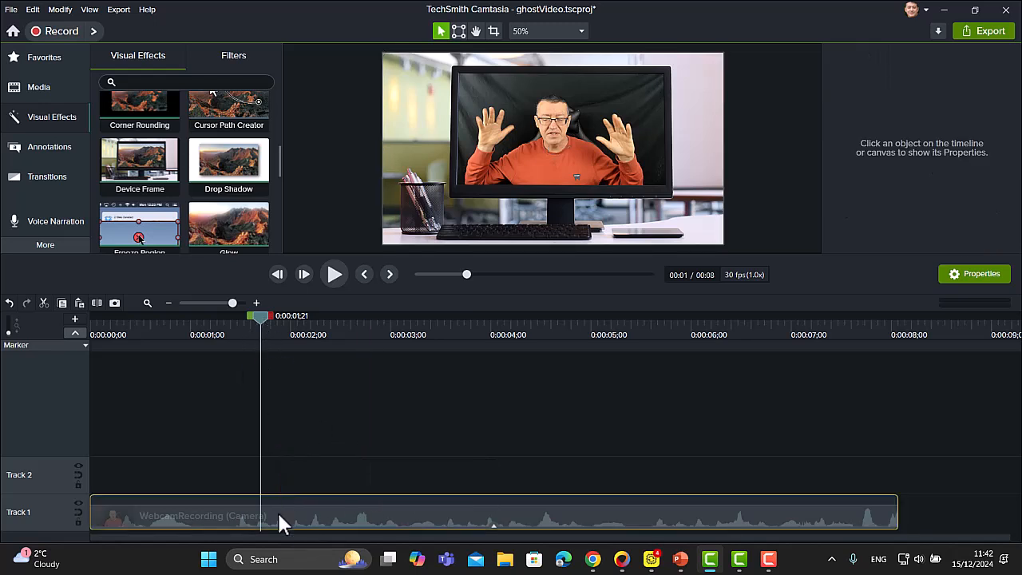
click(250, 522)
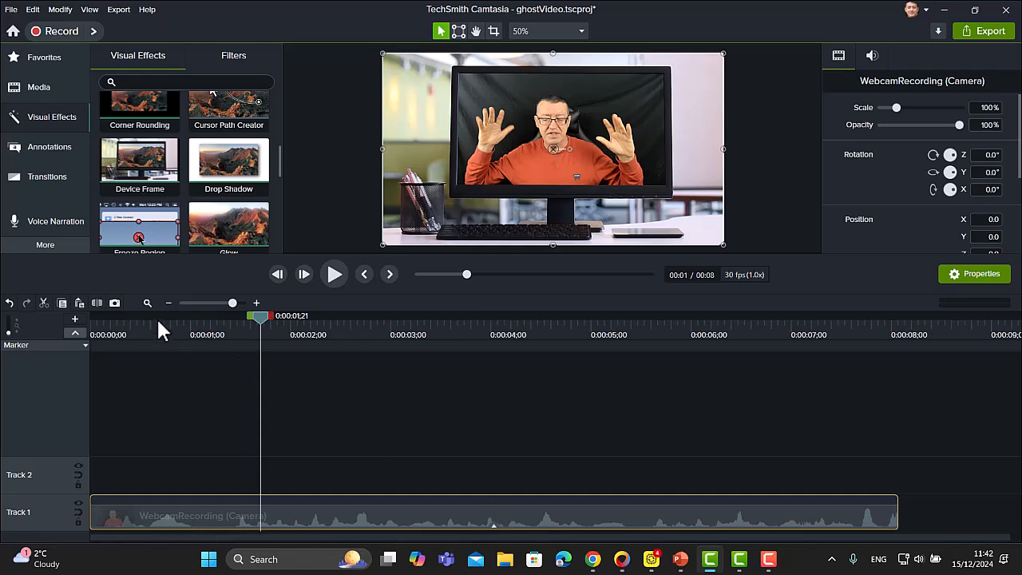
click(96, 303)
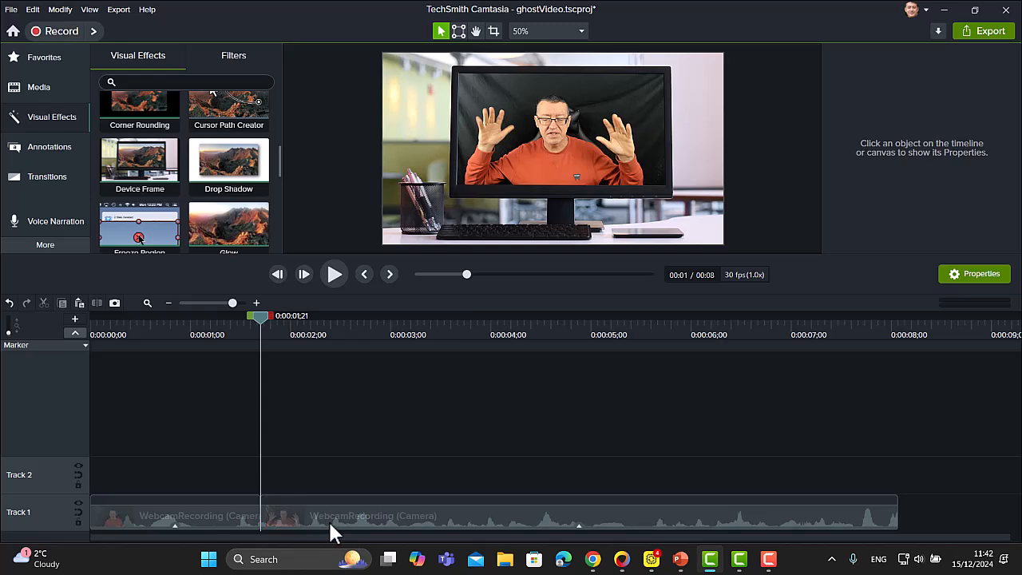
Step: Set the Device Frame type of the second WebcamRecording segment to MacBook Pro
click(288, 515)
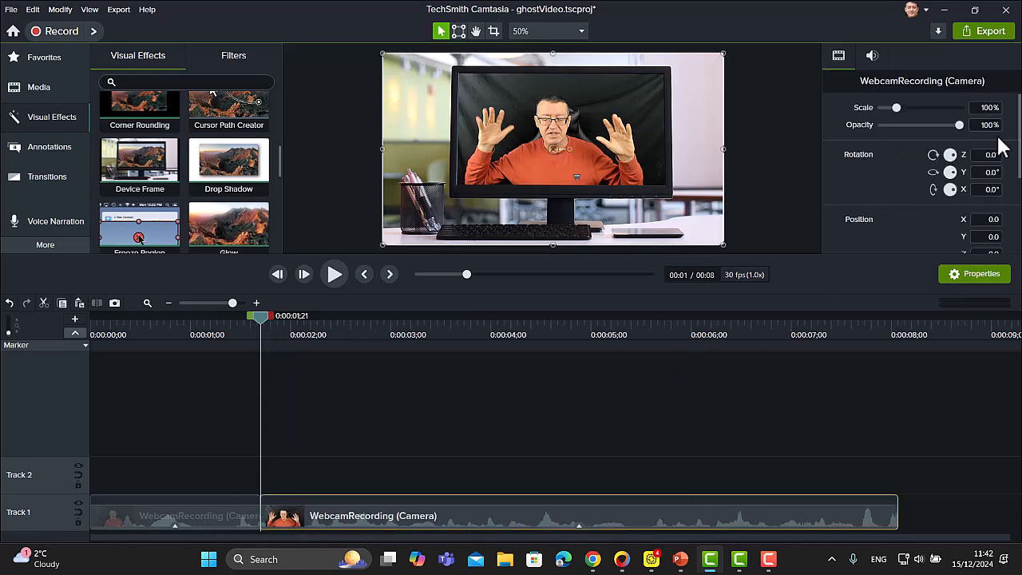
drag(1018, 132, 1016, 224)
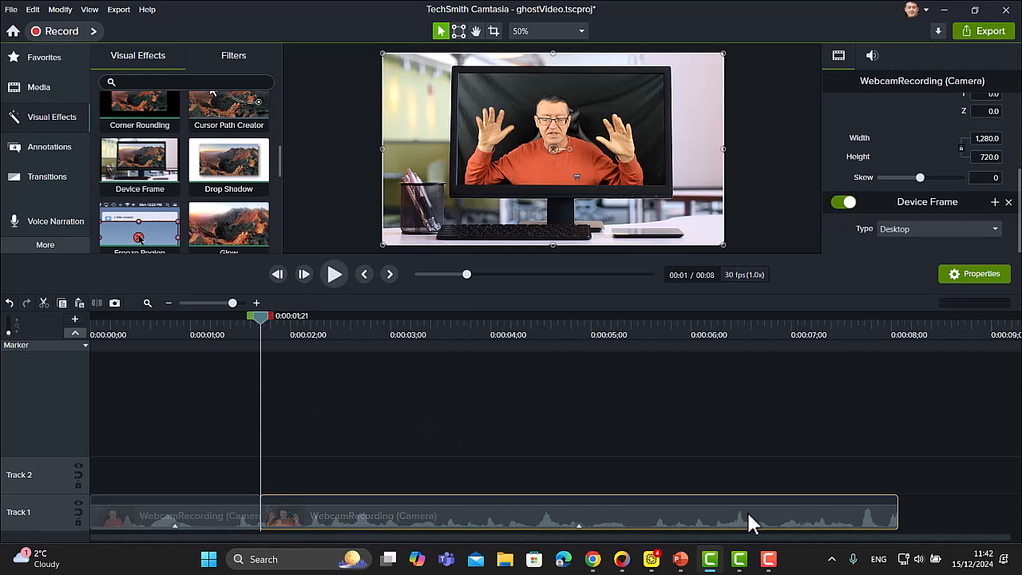
click(995, 229)
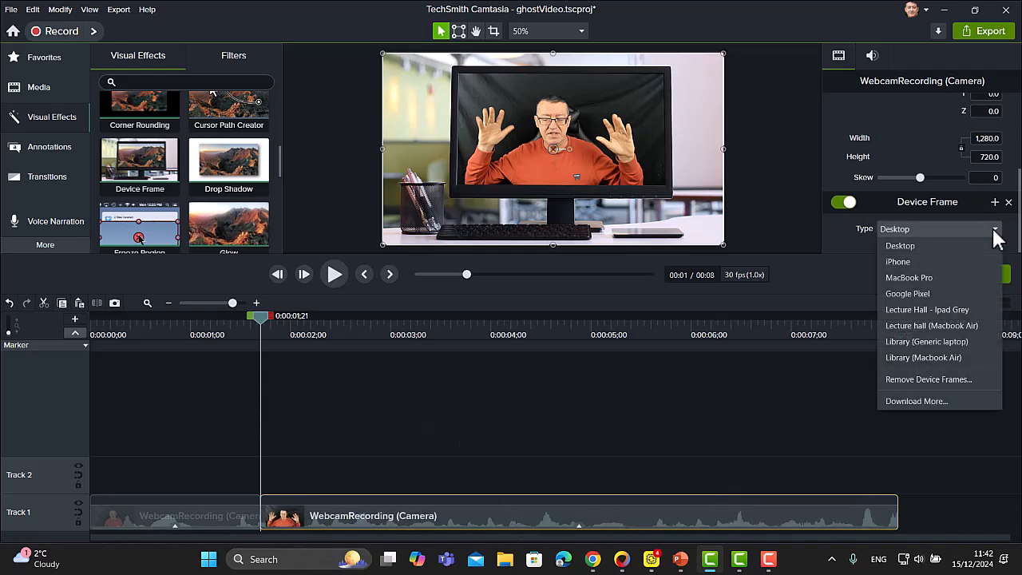
click(908, 278)
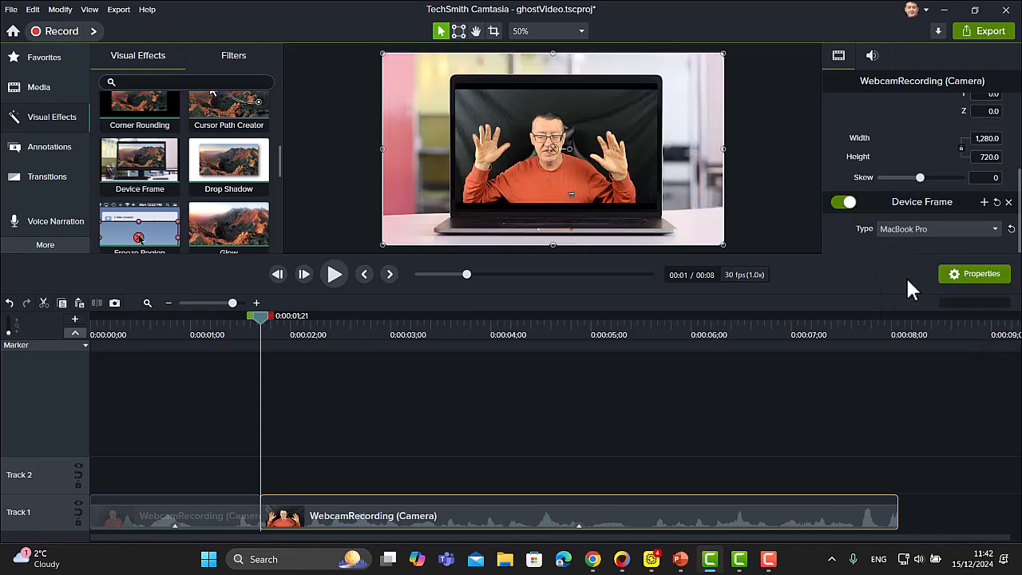
click(1005, 230)
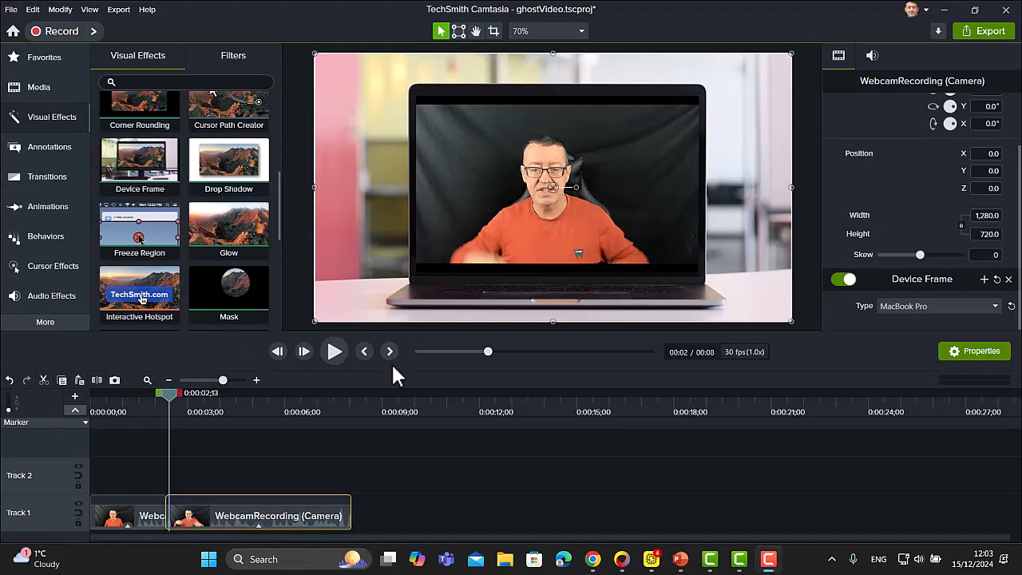
Step: Show the second segment's properties and look through the available Device Frame types
click(246, 514)
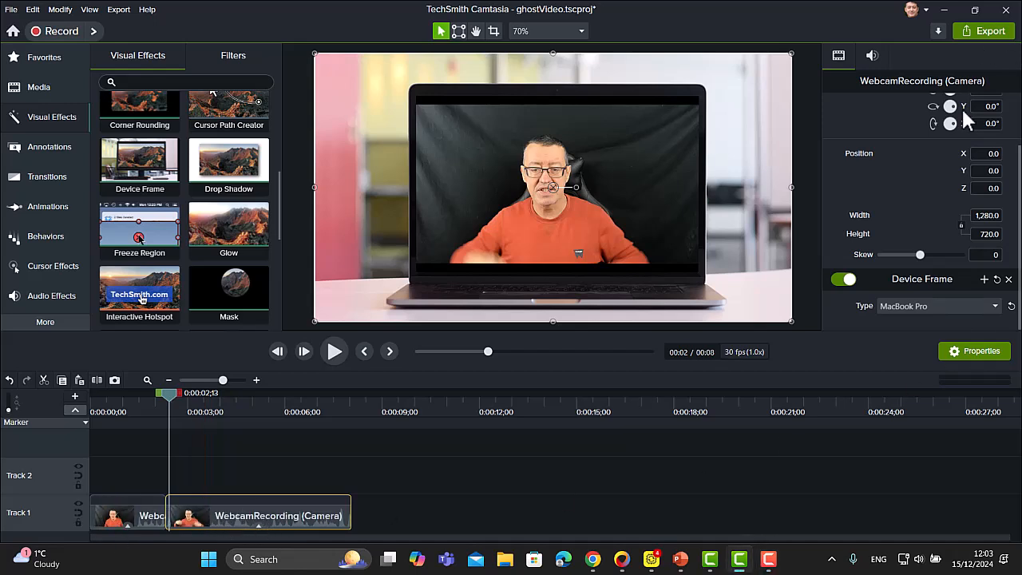
click(976, 354)
click(974, 354)
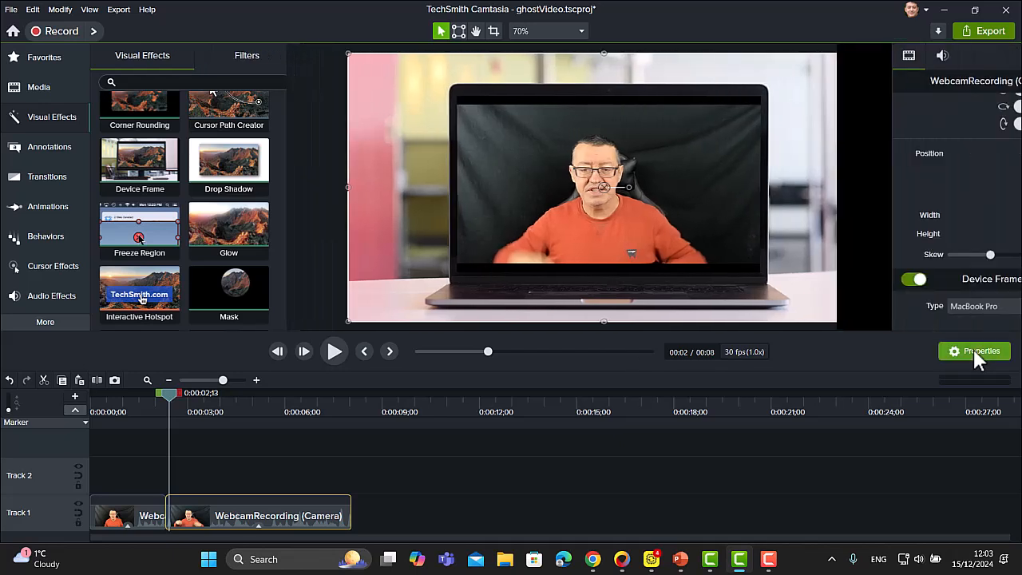
mouse_move(1018, 198)
mouse_down()
mouse_move(1017, 129)
mouse_move(1018, 206)
mouse_up()
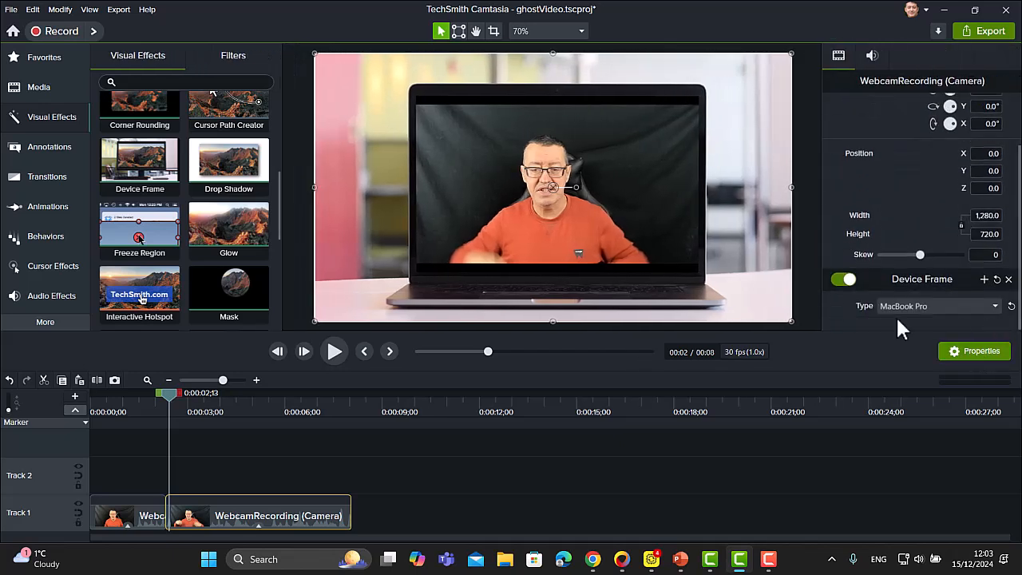
click(997, 308)
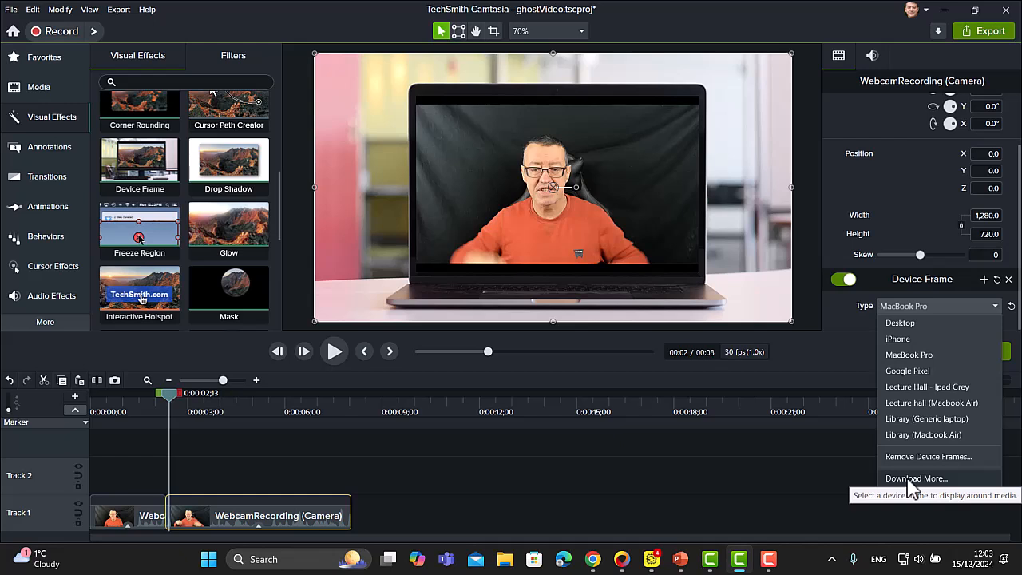
Step: Check which TechSmith account is signed in and open the online Device Frames library to download more frames
click(929, 13)
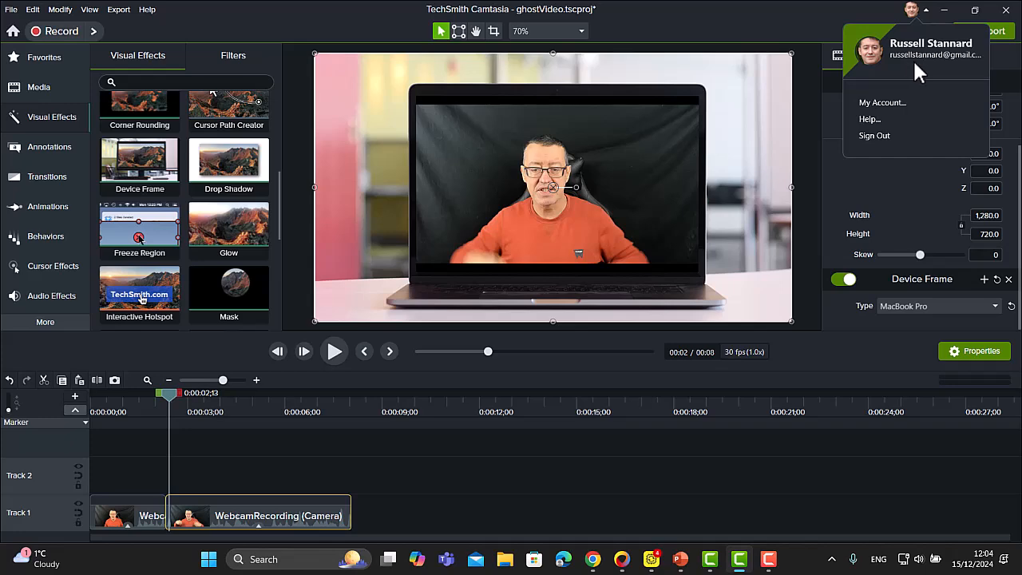
click(12, 12)
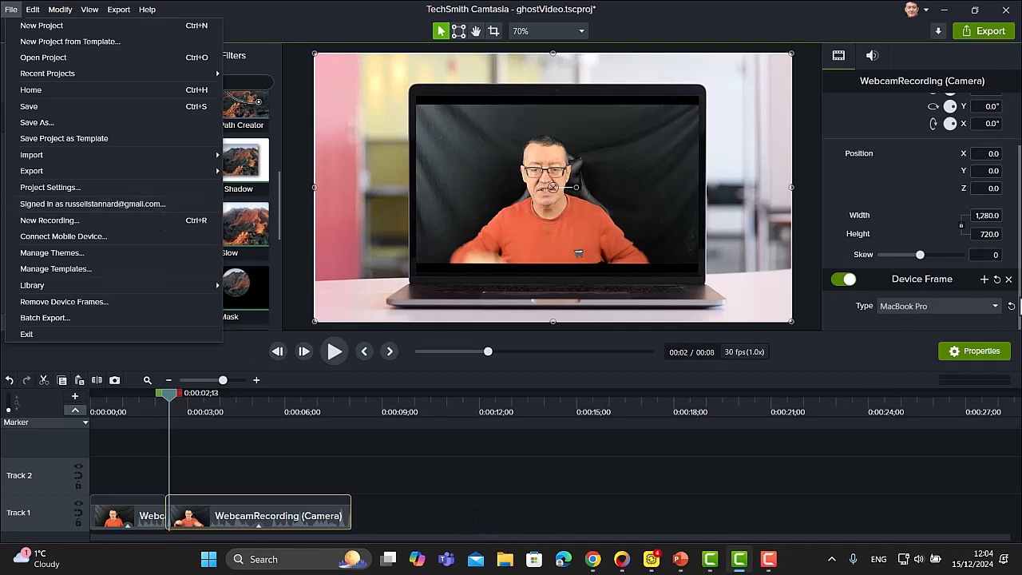
click(995, 310)
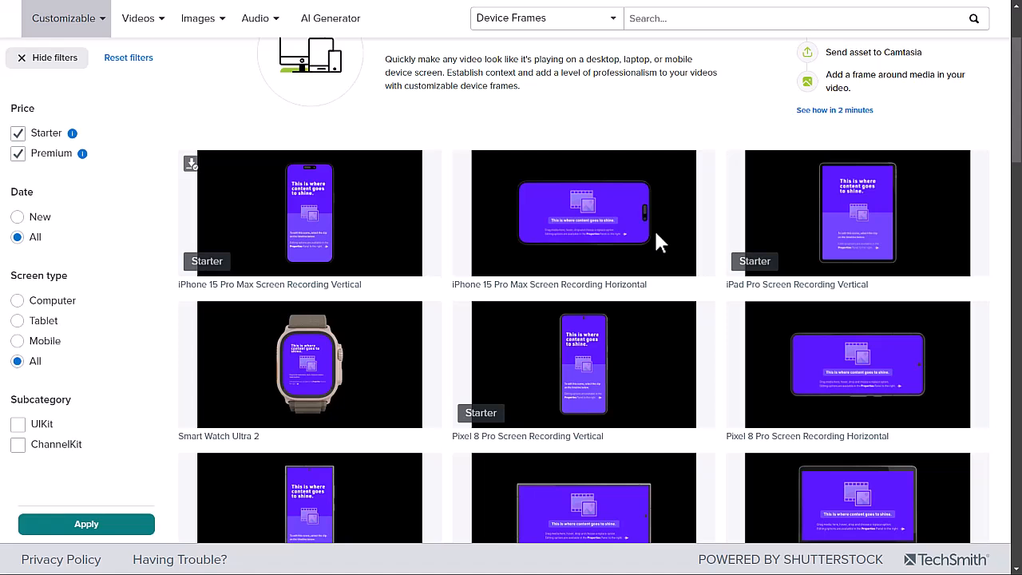
Step: Deselect Premium in the price filter, keeping Starter selected, and look over the first device frames in the library
click(20, 153)
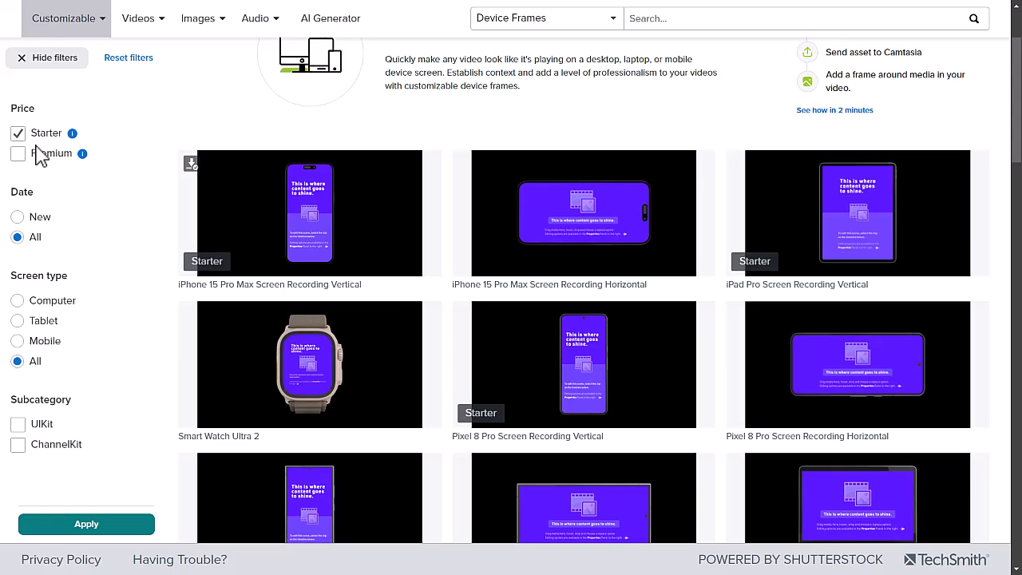
scroll(1011, 139, down, 2)
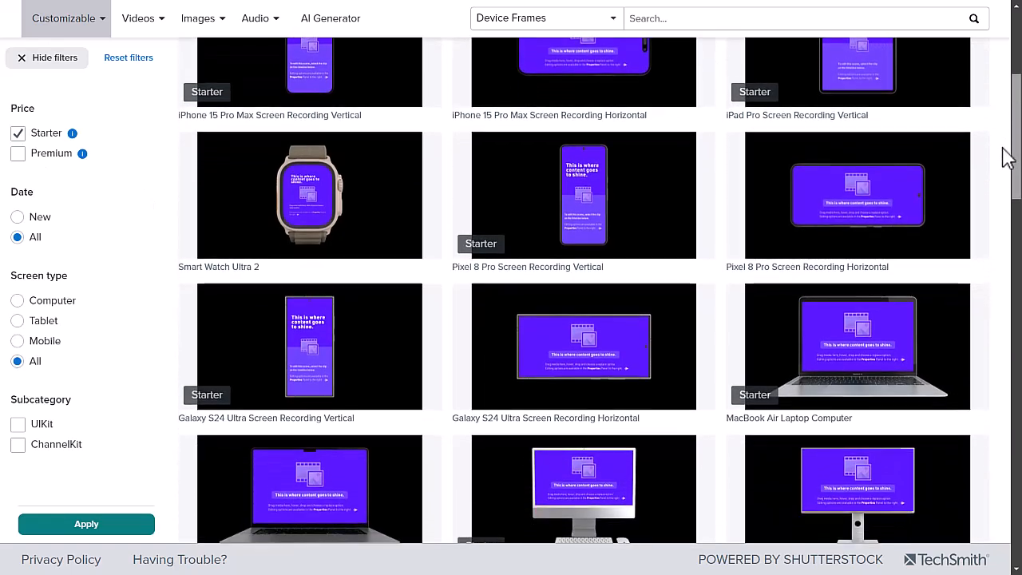
scroll(1002, 158, up, 4)
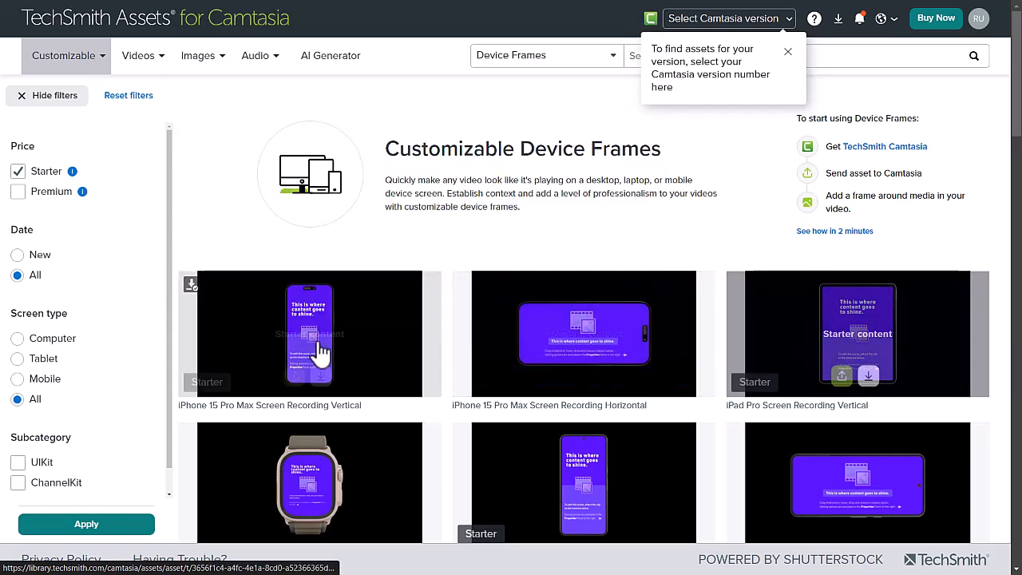
mouse_move(323, 351)
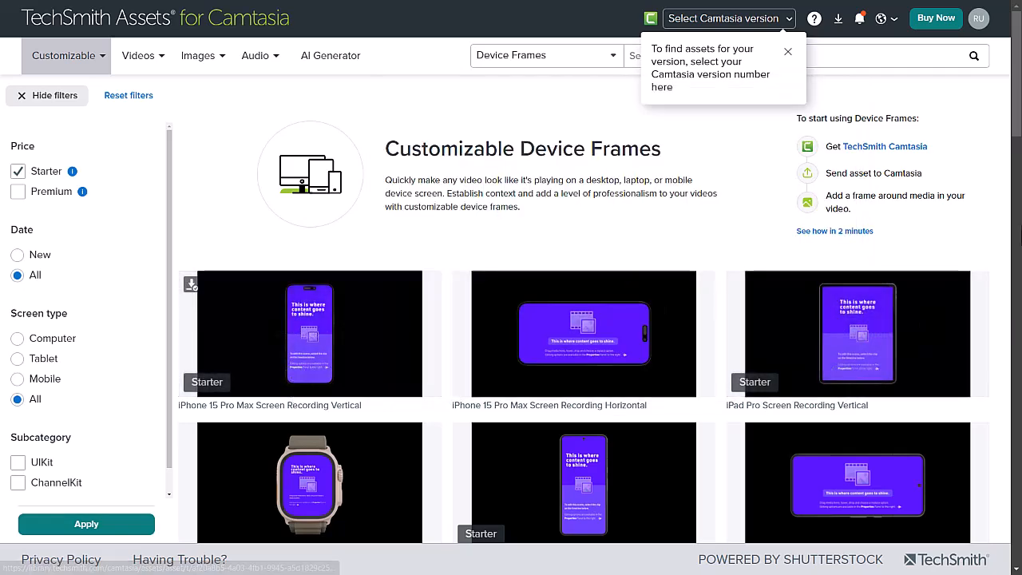
Step: Browse the Device Frames library for Starter and Premium items, previewing frames such as Philco Predicta Television and Pixel 8 Pro Screen Recording Vertical
scroll(1013, 192, down, 4)
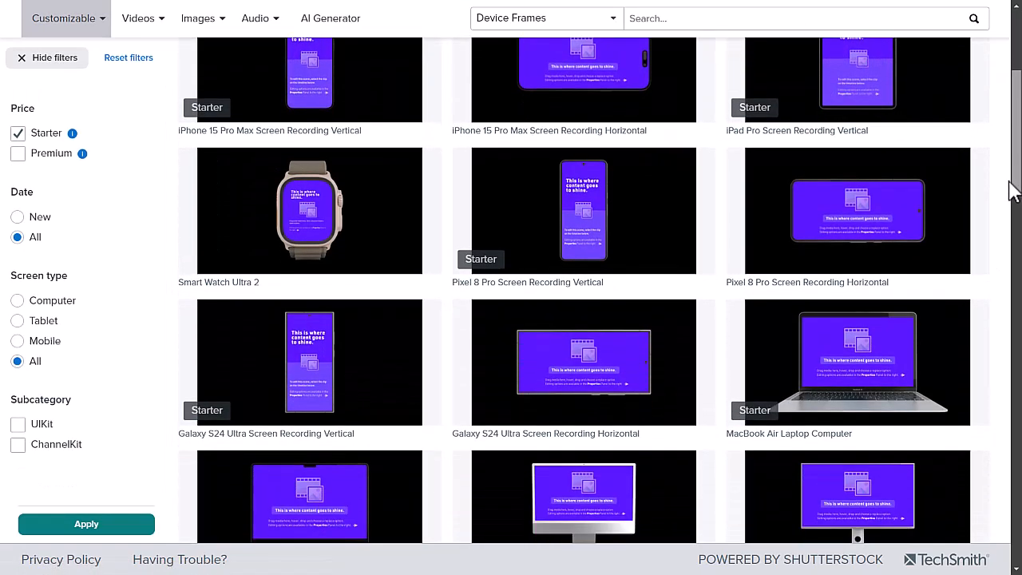
scroll(1009, 192, down, 2)
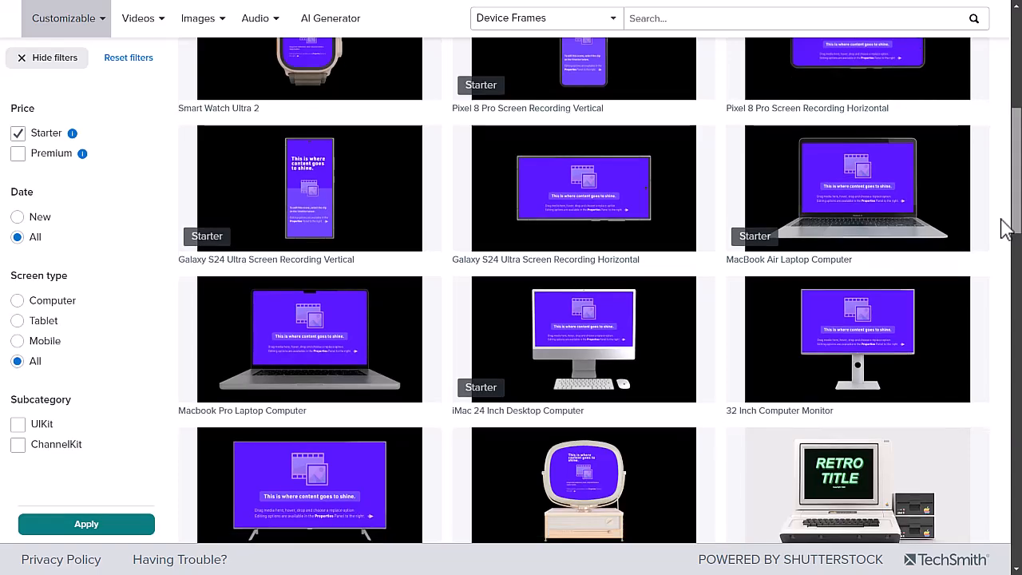
scroll(1007, 229, down, 3)
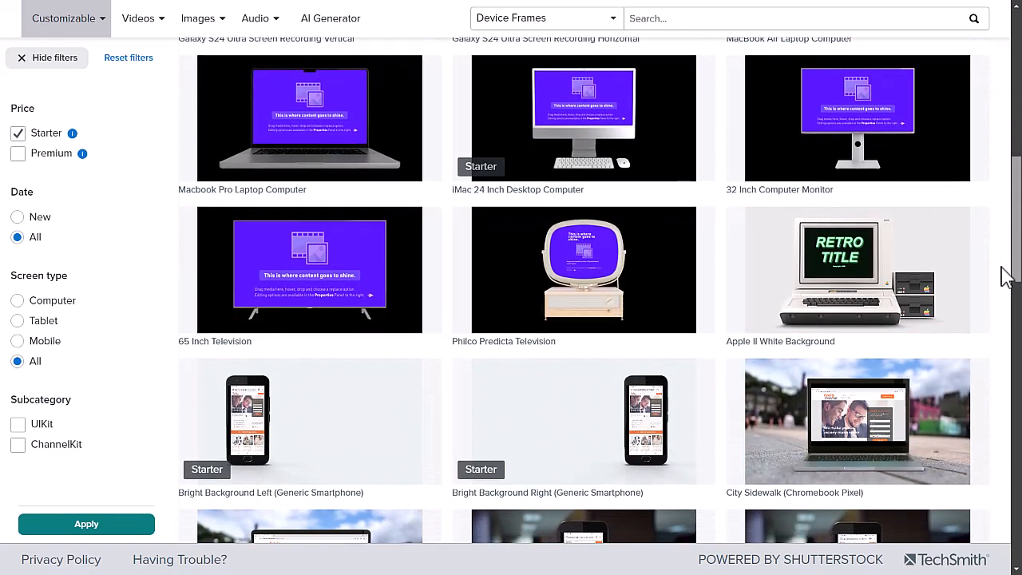
scroll(1006, 276, down, 4)
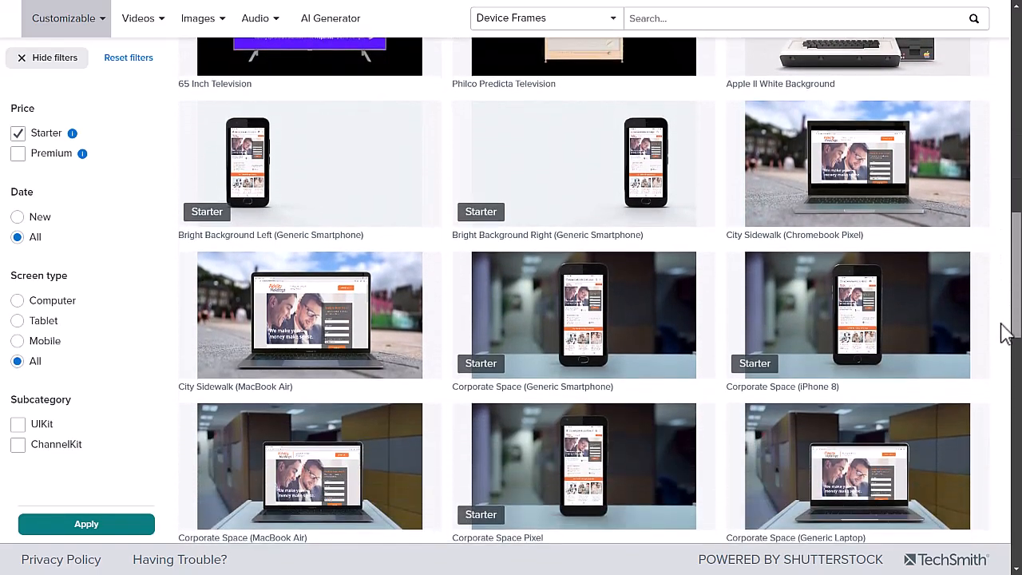
scroll(1004, 322, up, 5)
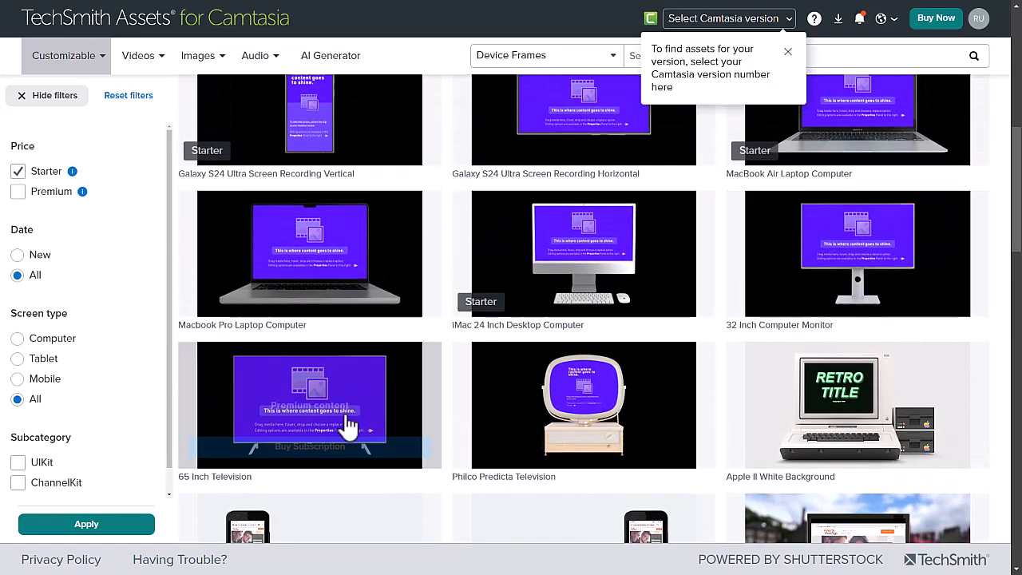
mouse_move(572, 415)
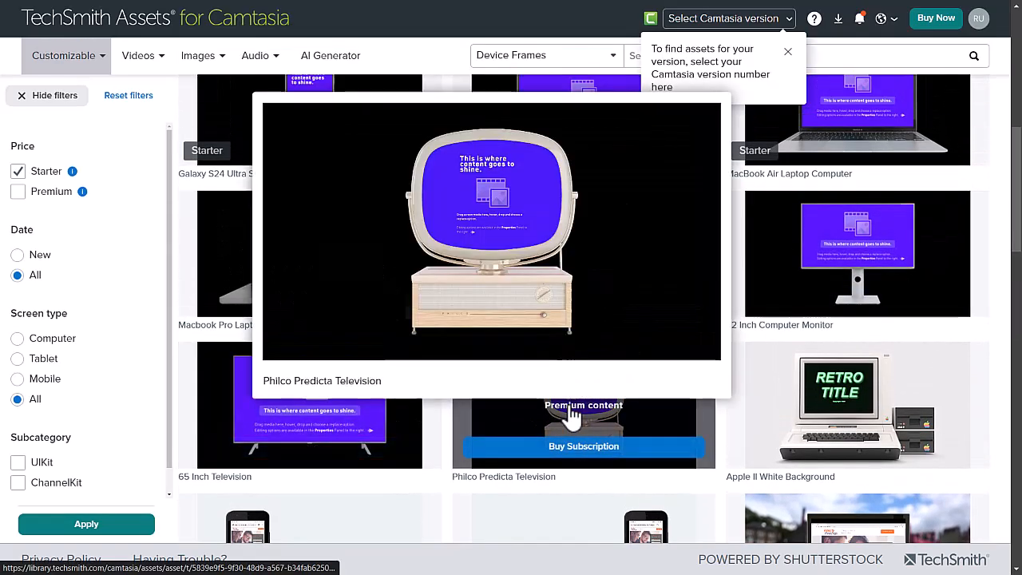
mouse_move(857, 284)
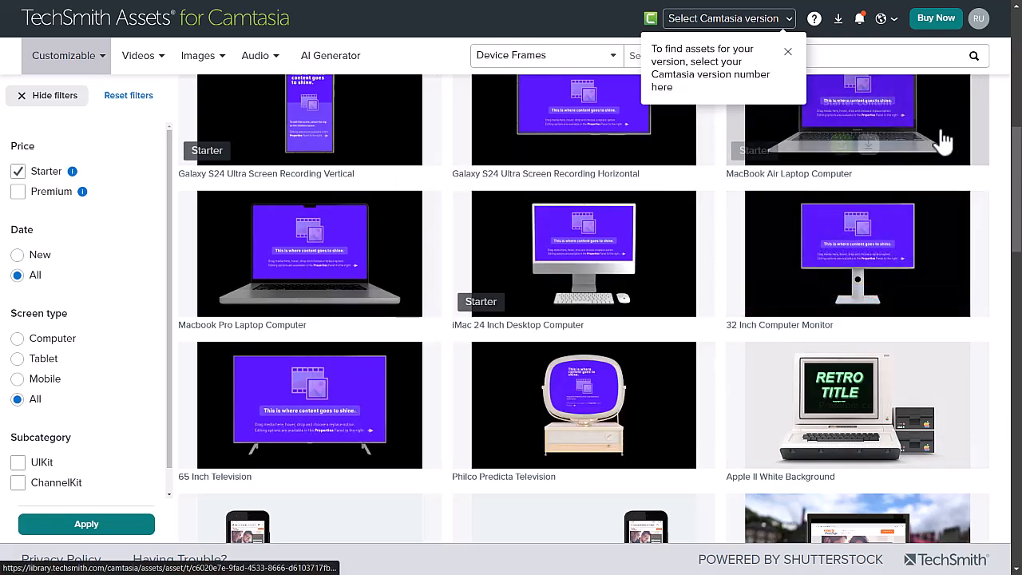
scroll(945, 140, up, 2)
mouse_move(870, 231)
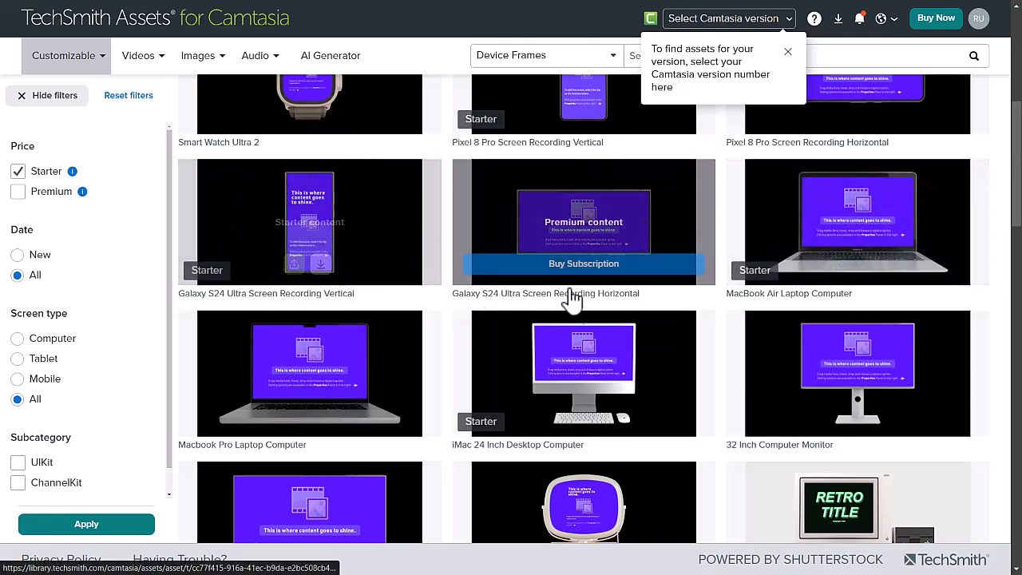
mouse_move(612, 220)
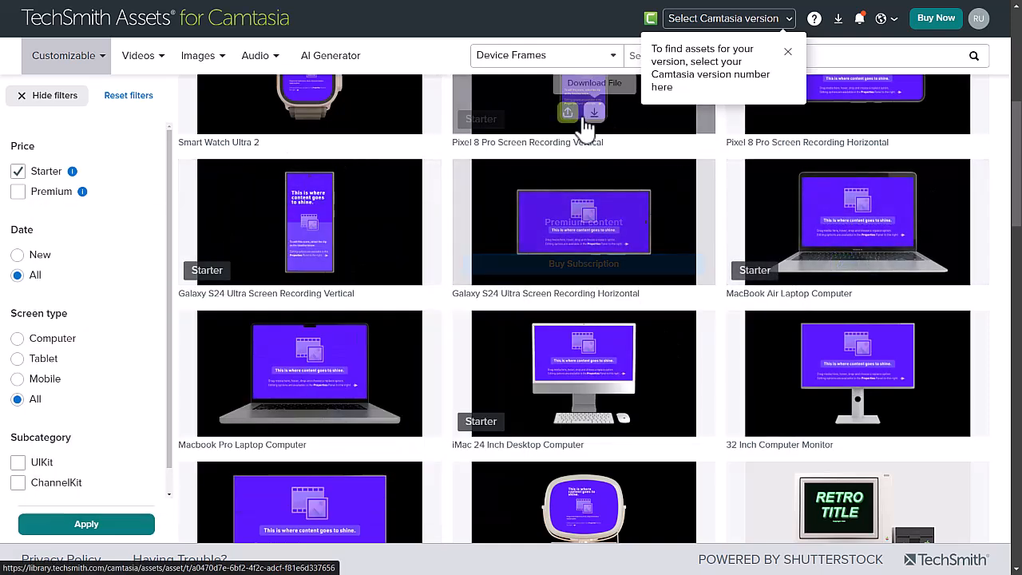
mouse_move(587, 122)
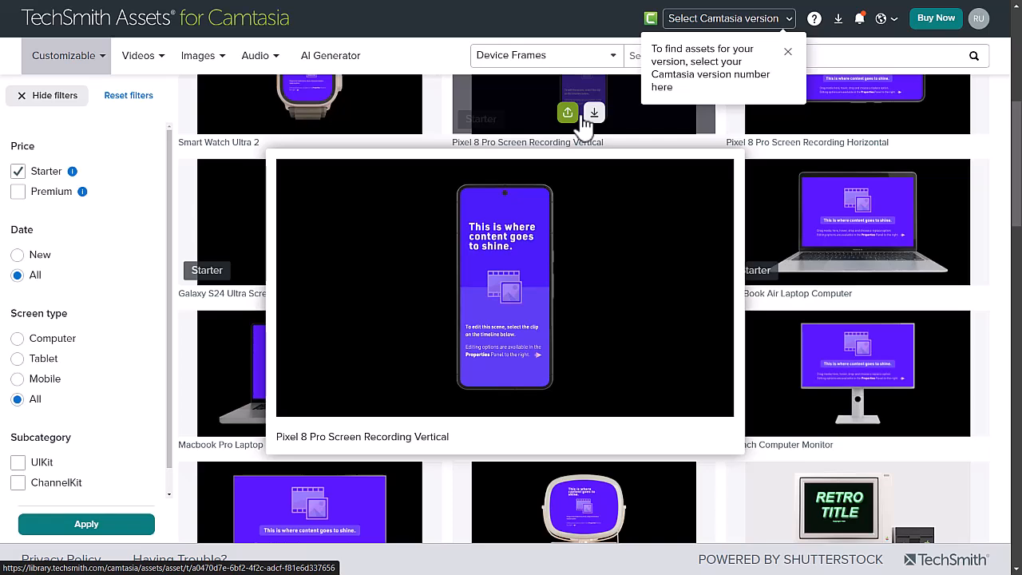